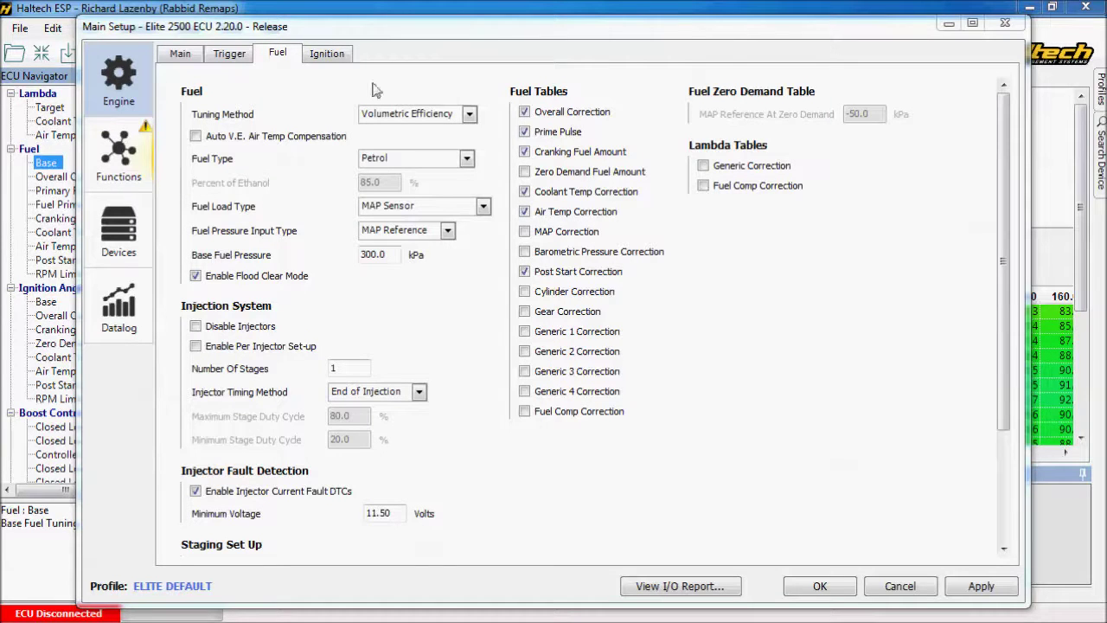
Show the fuel tuning methods: Volumetric Efficiency, Mass Airflow and Injection Time
left_click(457, 119)
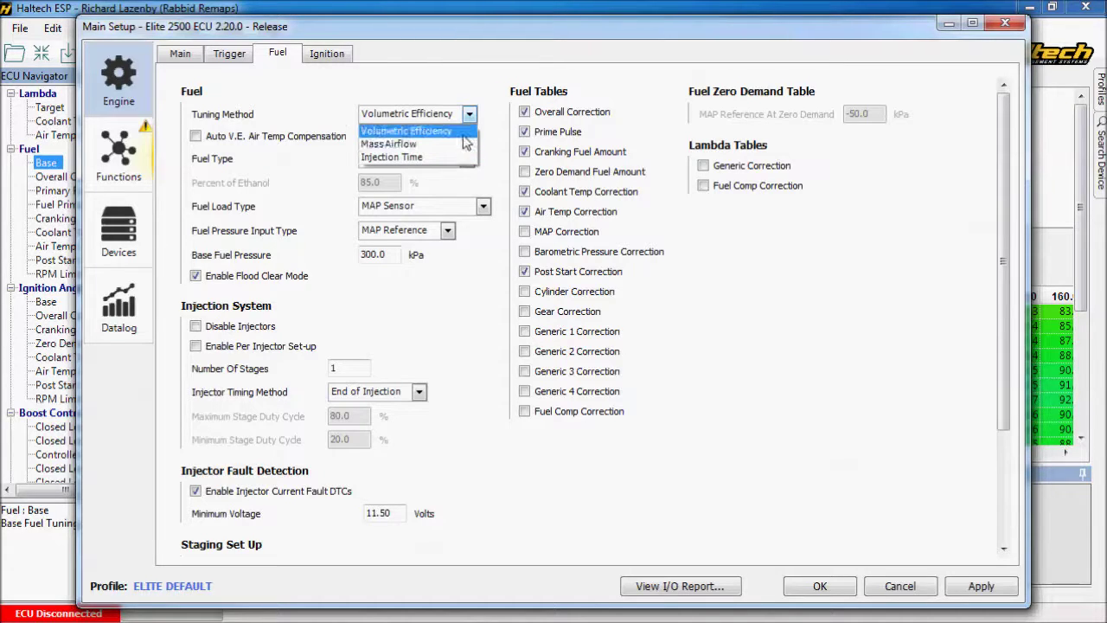
Keep Volumetric Efficiency as the fuel tuning method and close the list
left_click(463, 134)
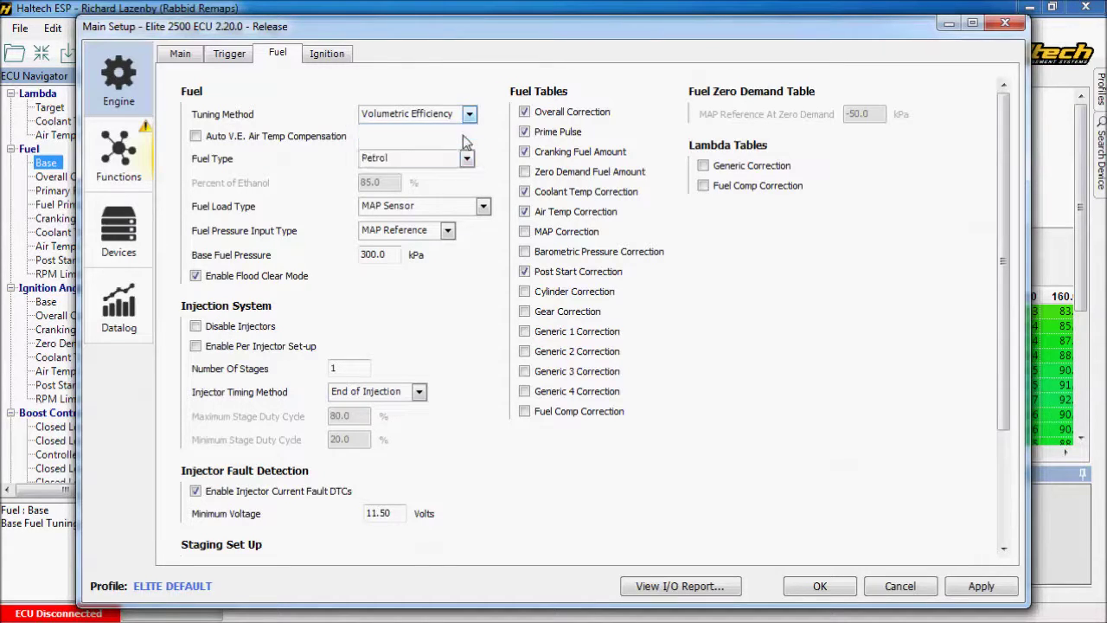
Switch on Auto V.E. Air Temp Compensation, leaving fuel load type as MAP Sensor
left_click(272, 138)
left_click(365, 212)
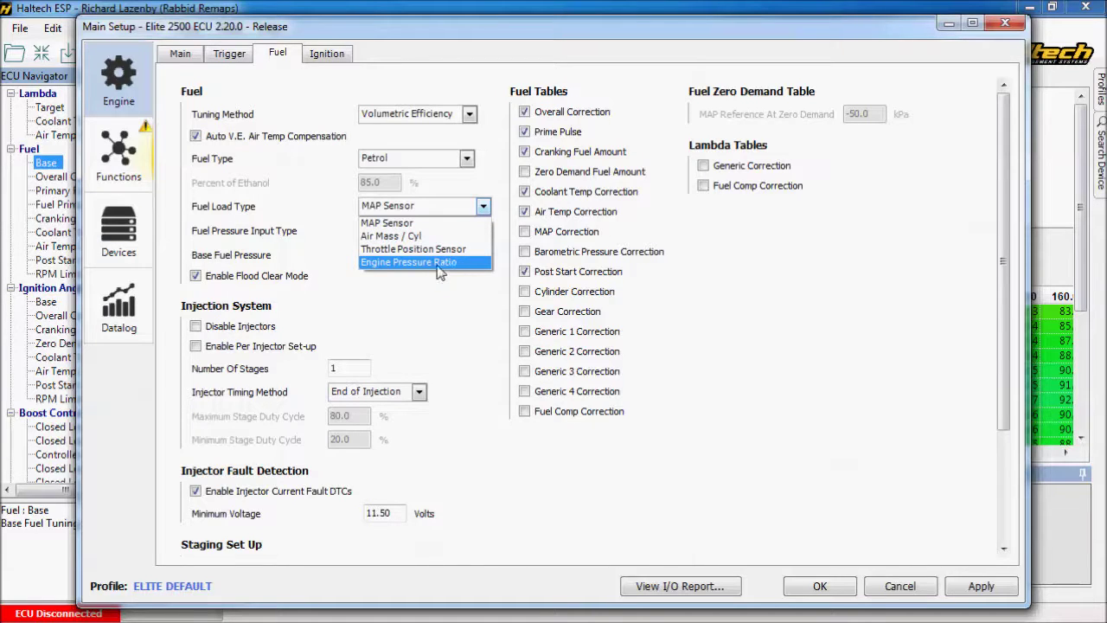
left_click(413, 224)
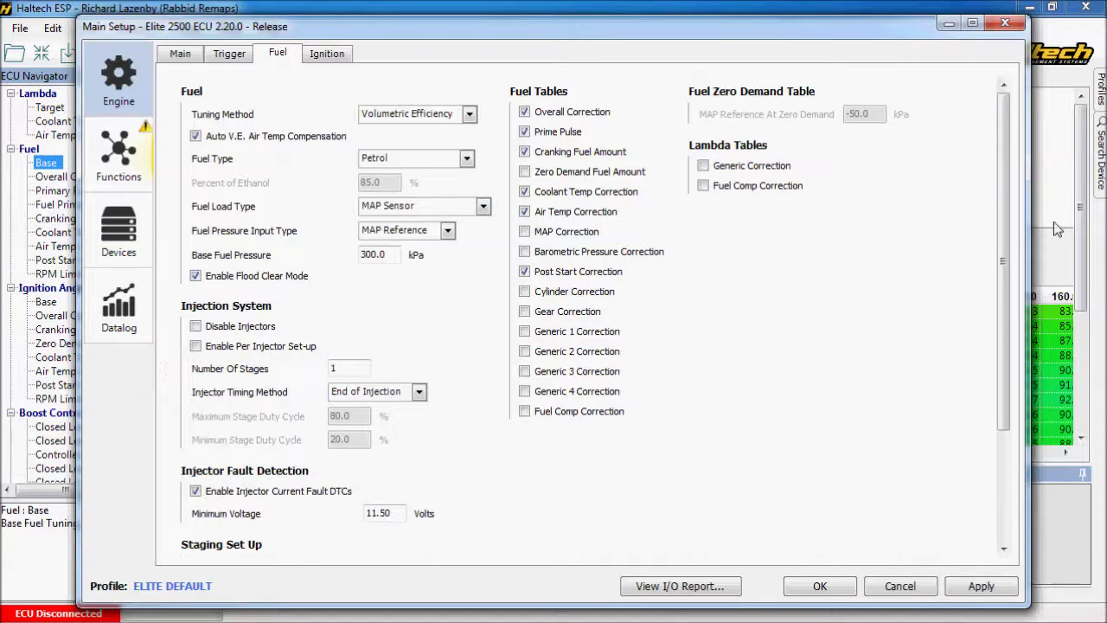
Scroll the Fuel tab down to the Staging Set Up section
scroll(1007, 249, "down", 1)
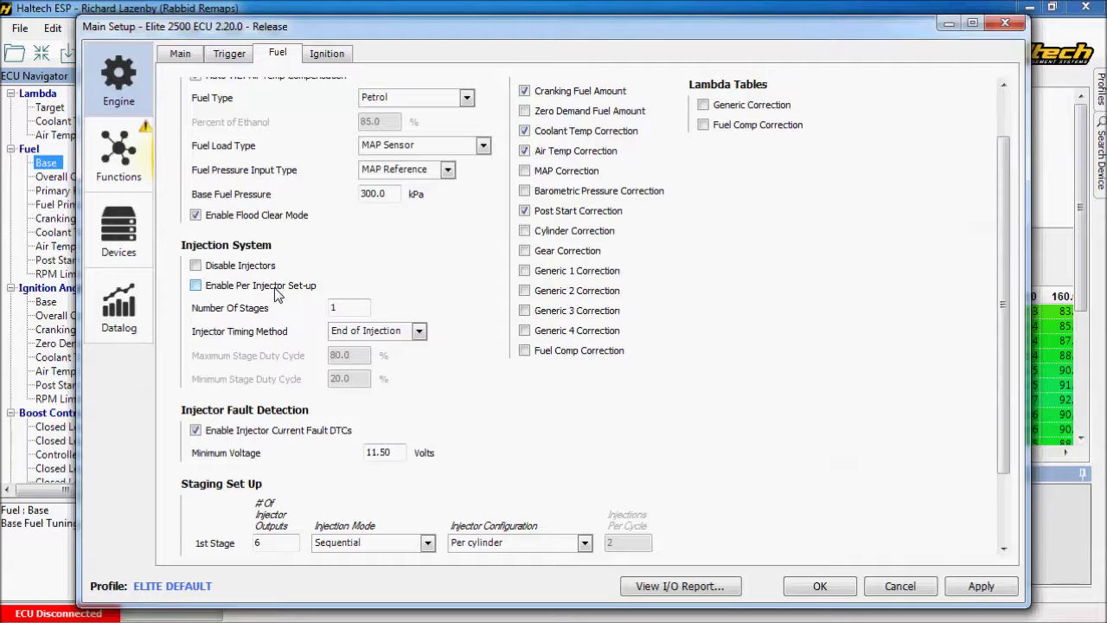
Enable per-injector set-up and set the number of injection stages to 2
left_click(195, 285)
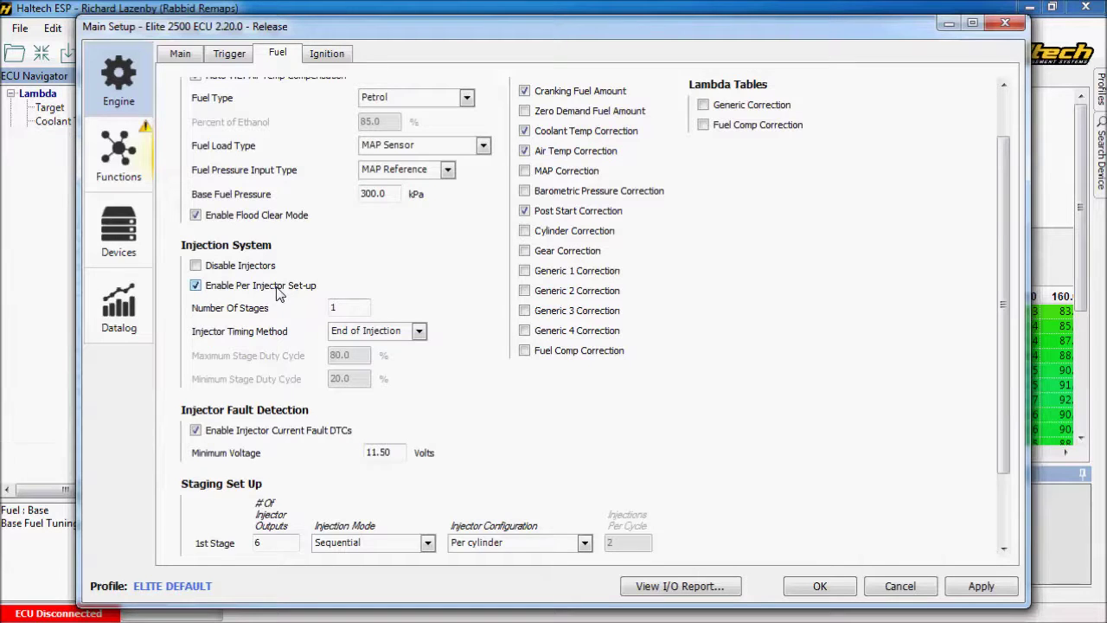
scroll(828, 333, "down", 2)
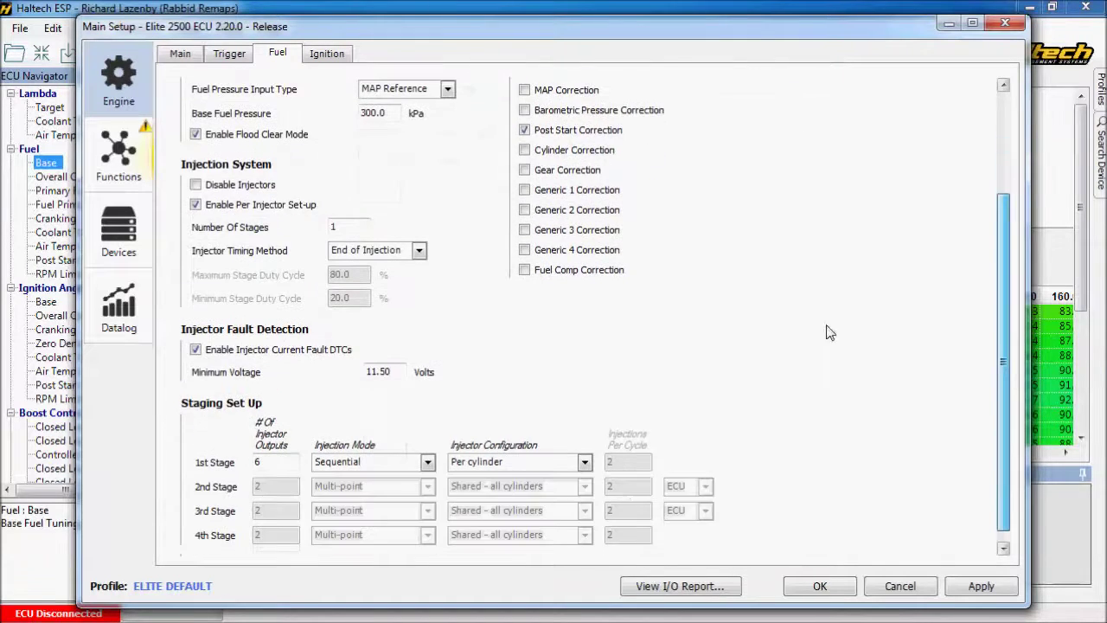
left_click(350, 226)
type("2")
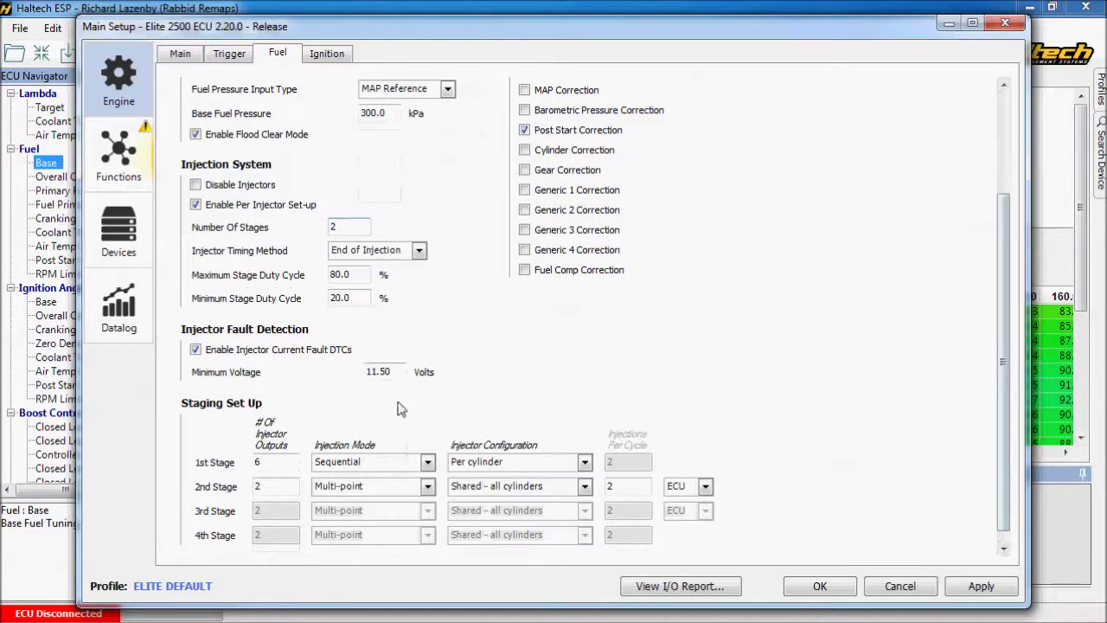
Give stage 2 six Sequential, Per cylinder outputs, then turn per-injector set-up off
left_click(261, 486)
type("6")
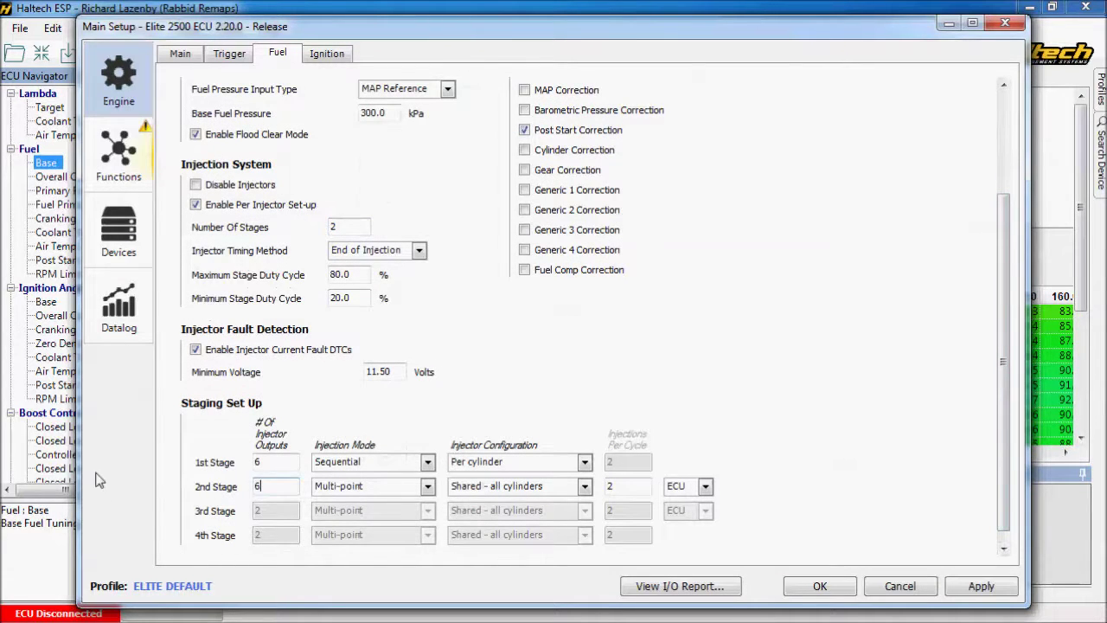
left_click(372, 487)
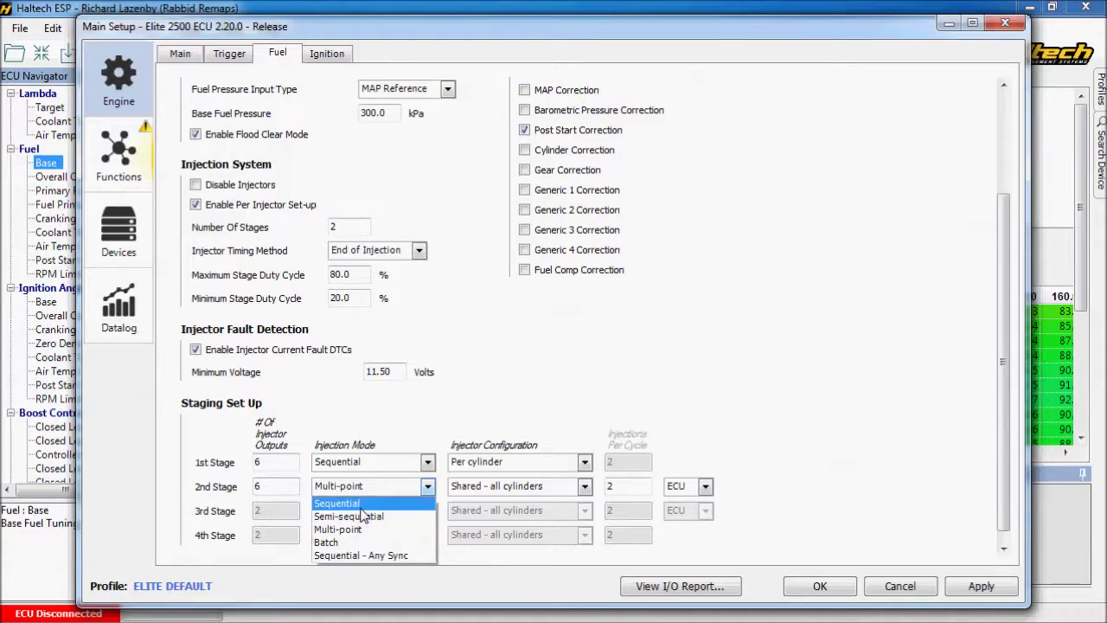
left_click(350, 505)
left_click(467, 486)
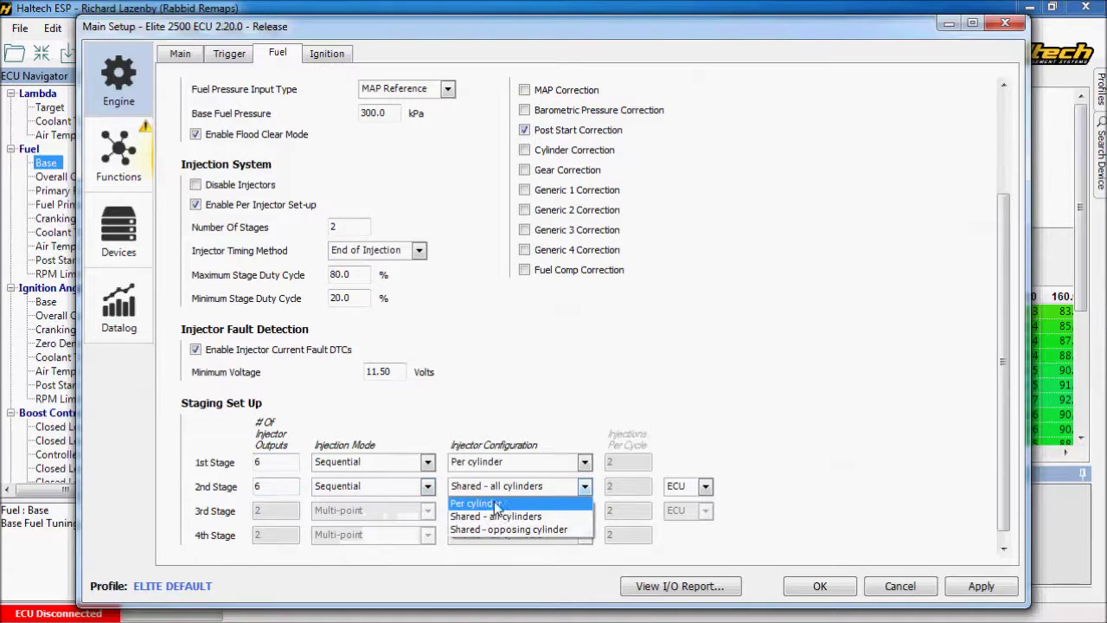
left_click(490, 501)
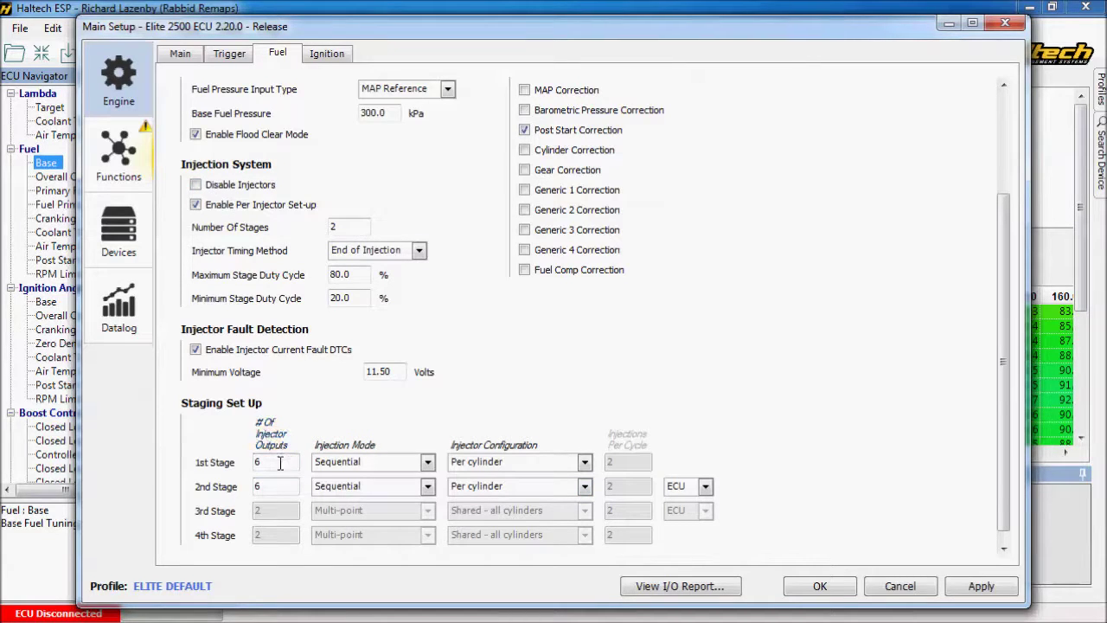
left_click(262, 205)
left_click_drag(353, 226, 237, 226)
type("2")
left_click_drag(349, 226, 225, 214)
type("1")
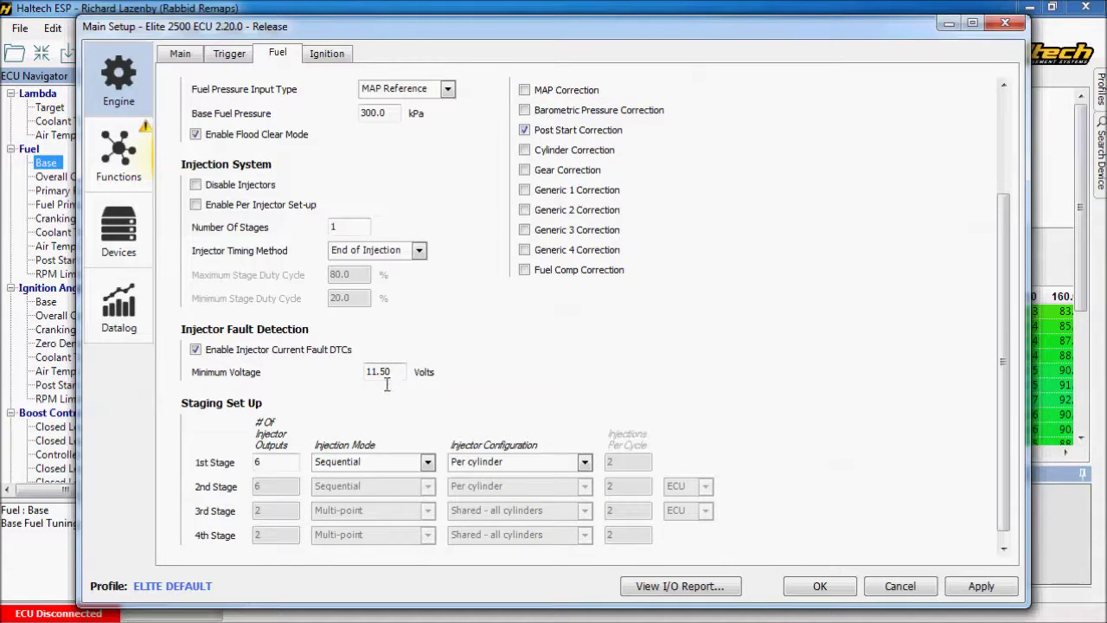
left_click(279, 465)
left_click(382, 466)
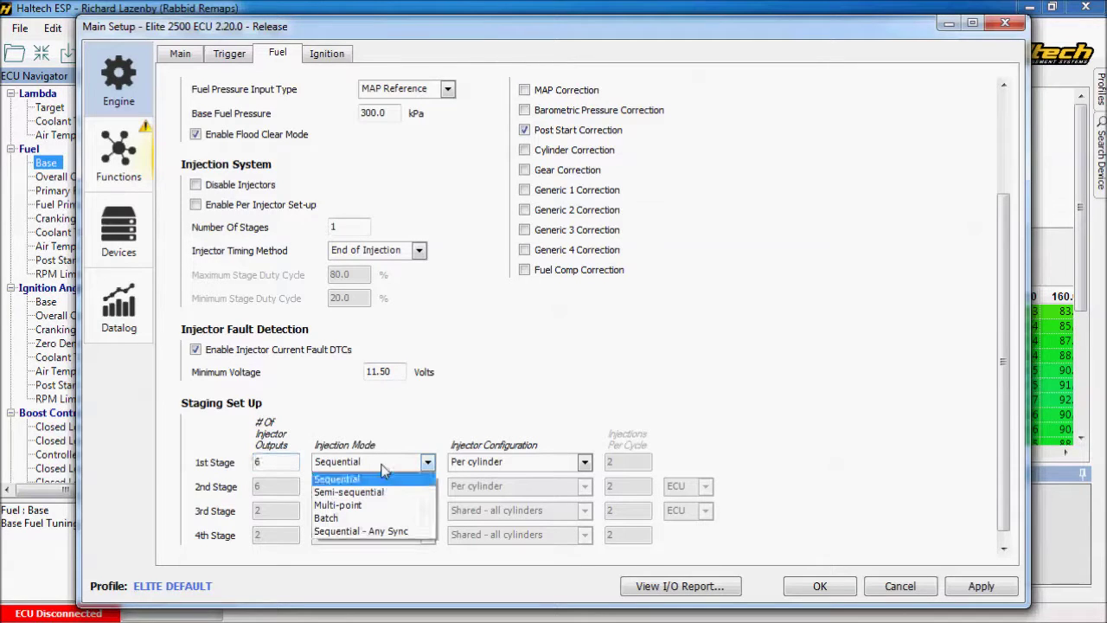
left_click(510, 460)
left_click(487, 462)
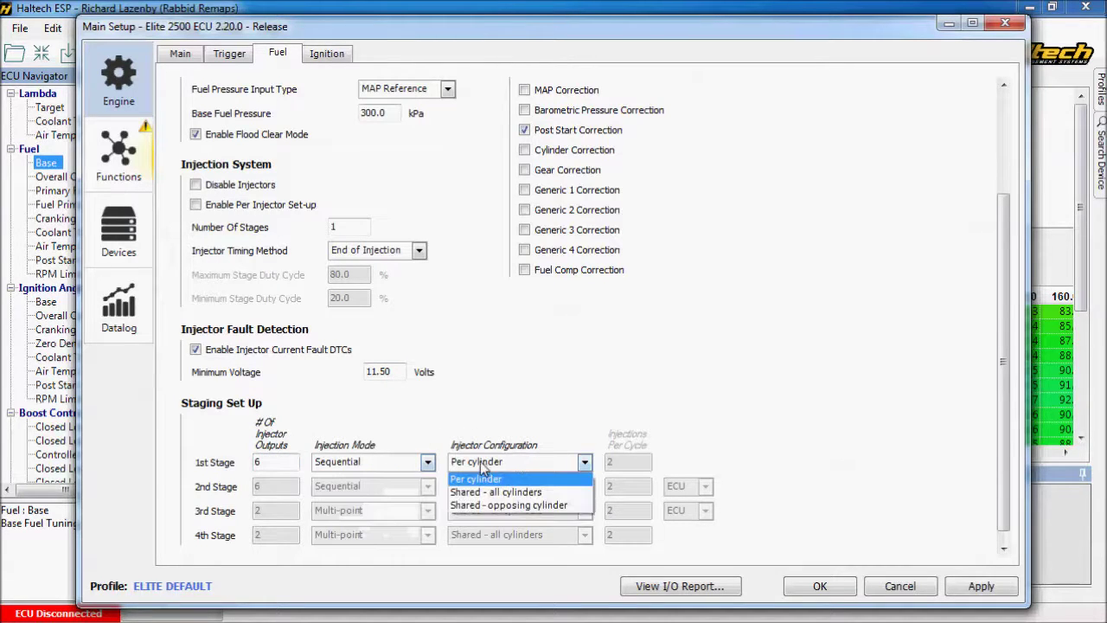
left_click(538, 438)
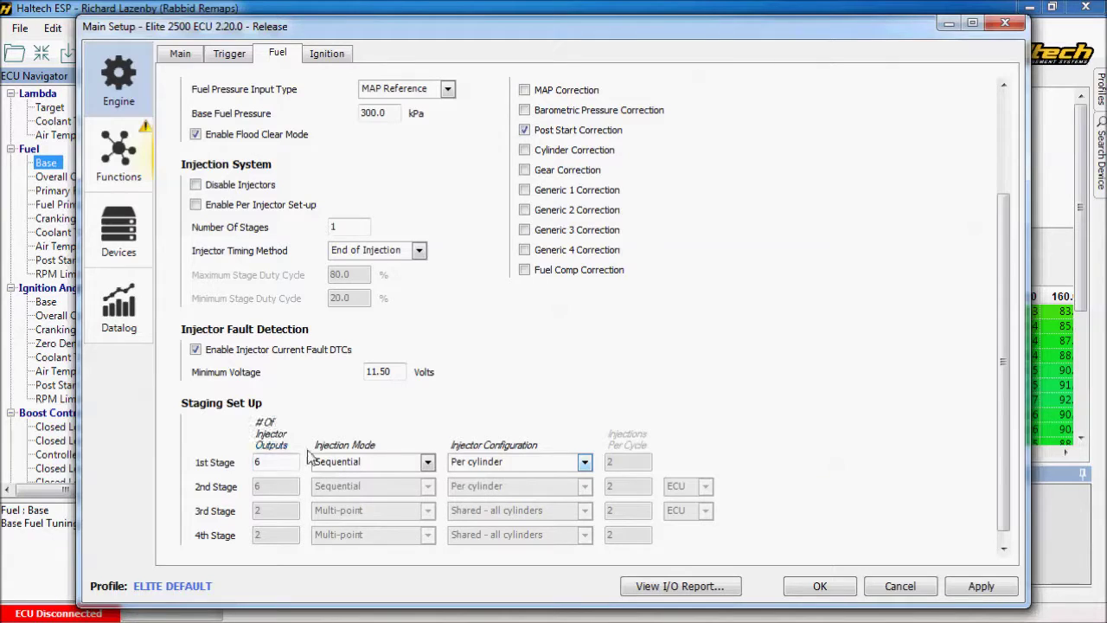
double_click(258, 462)
type("3")
double_click(291, 462)
type("6")
left_click(368, 465)
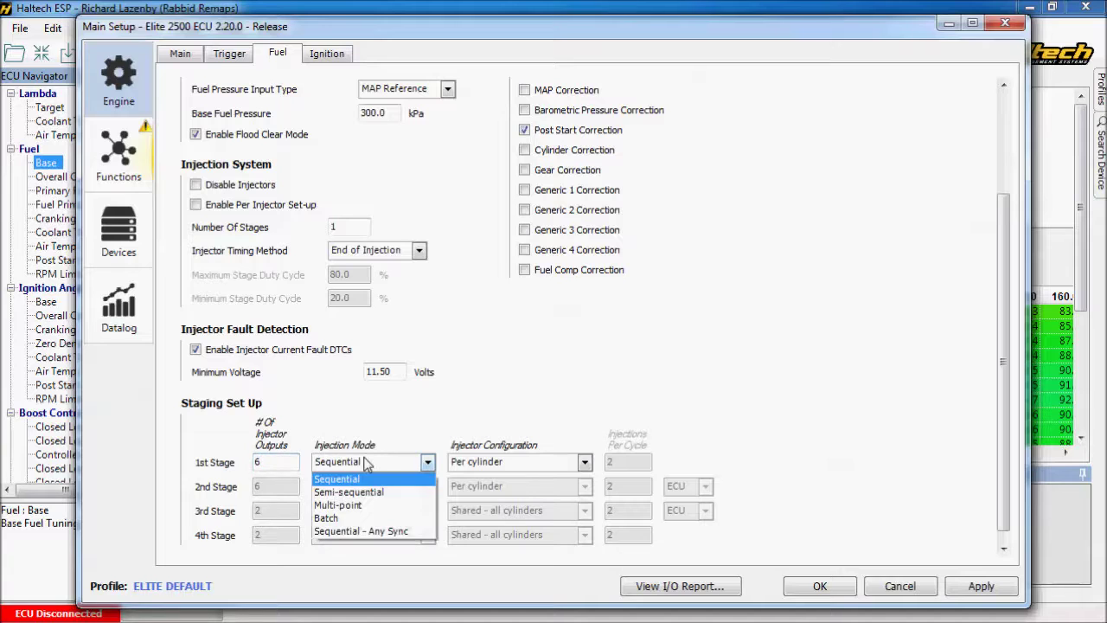
left_click(349, 491)
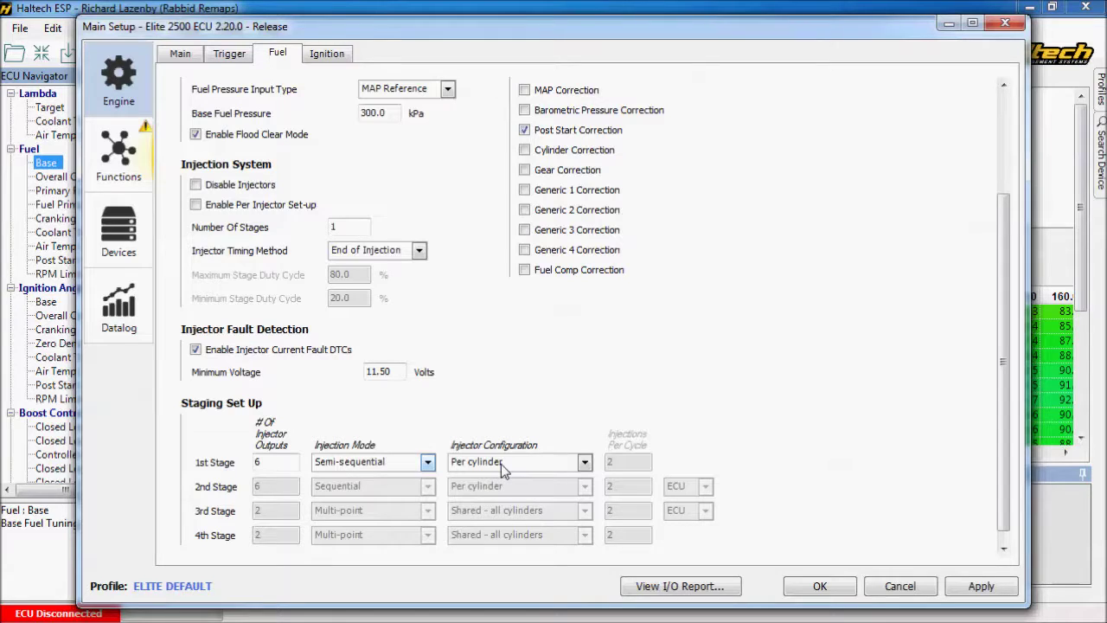
left_click(374, 468)
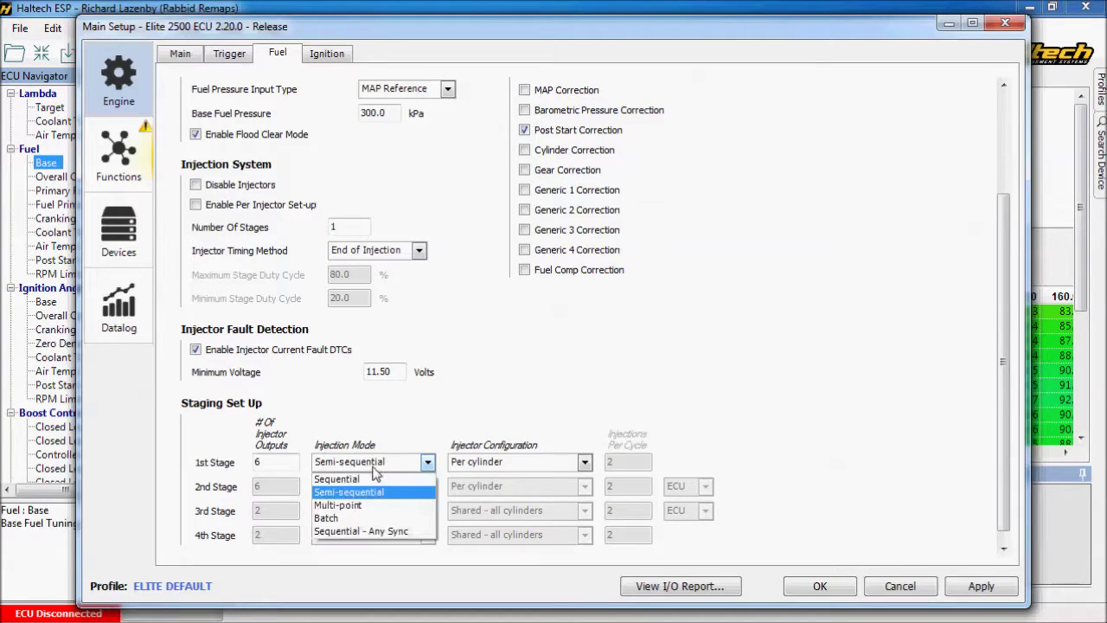
left_click(367, 480)
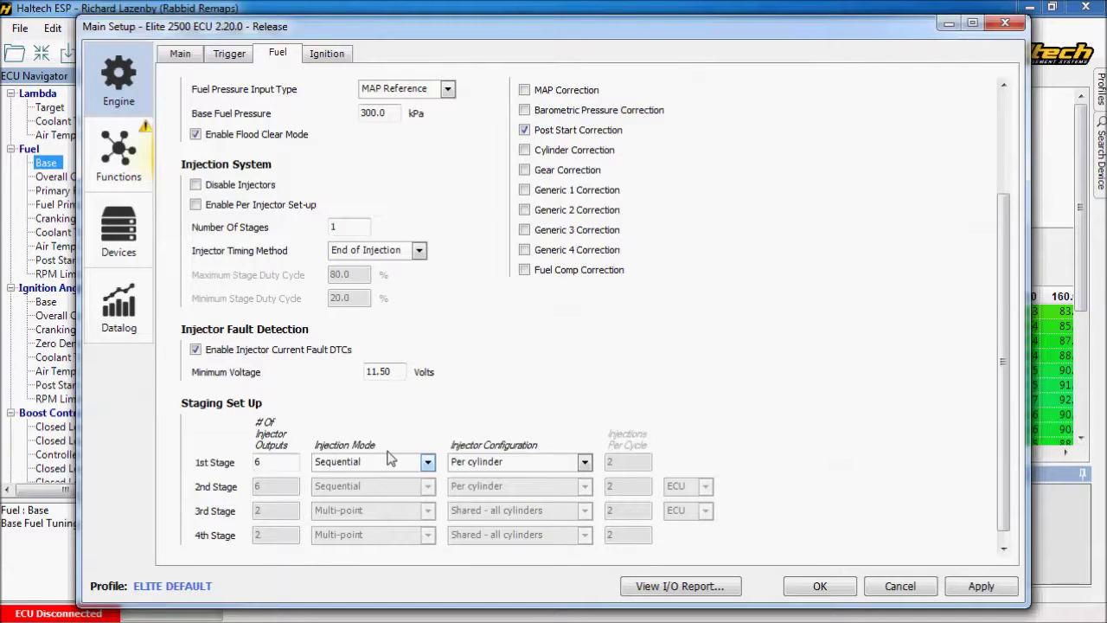
left_click(377, 461)
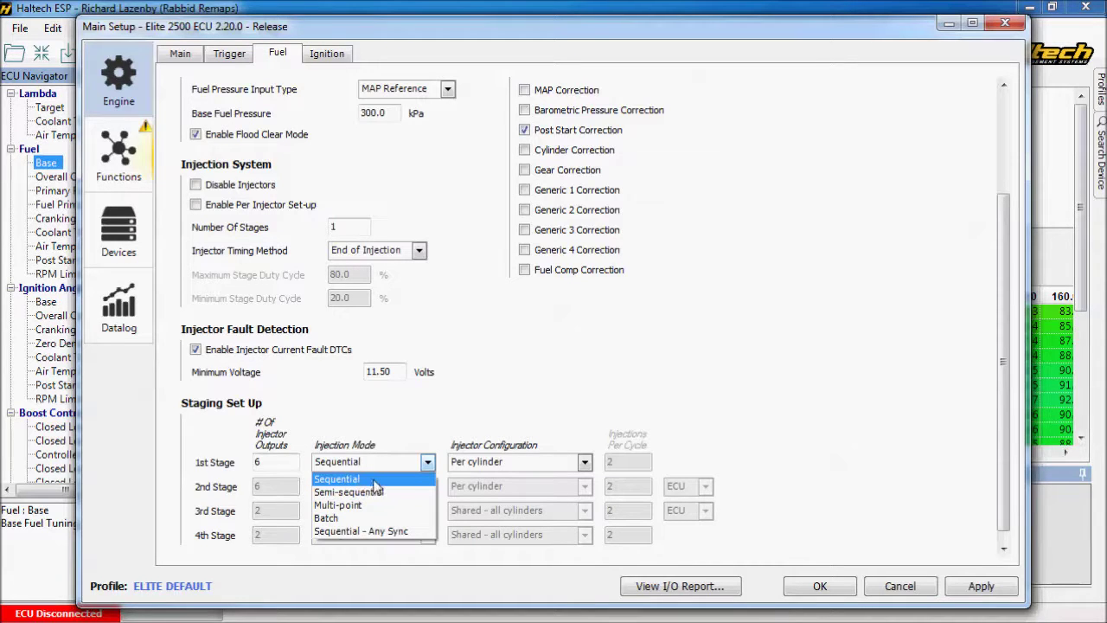
left_click(374, 481)
left_click(530, 462)
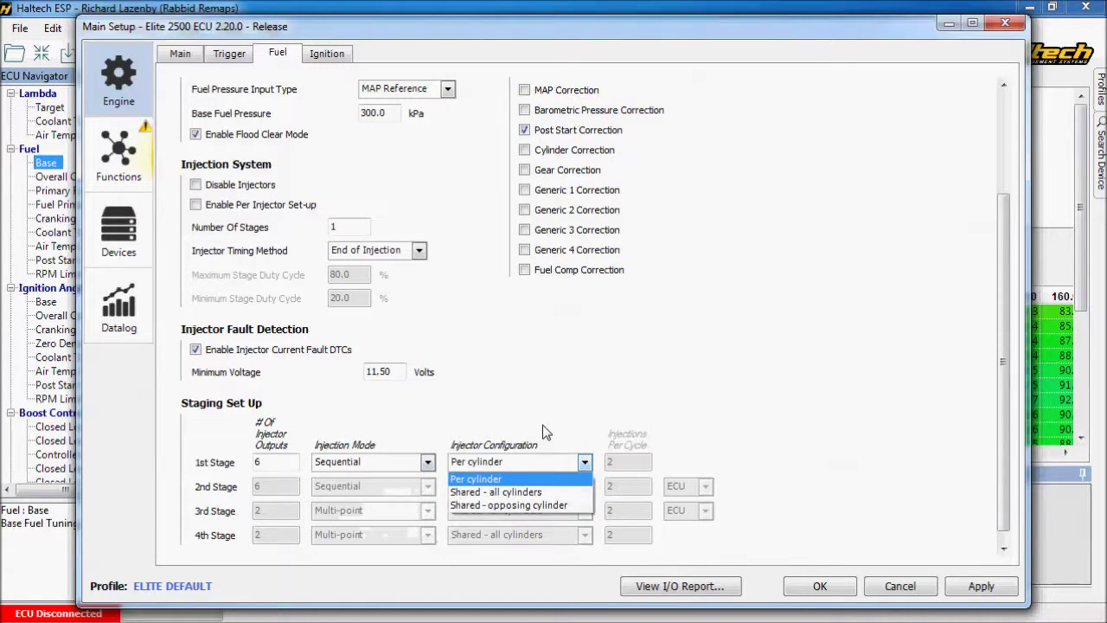
left_click(545, 432)
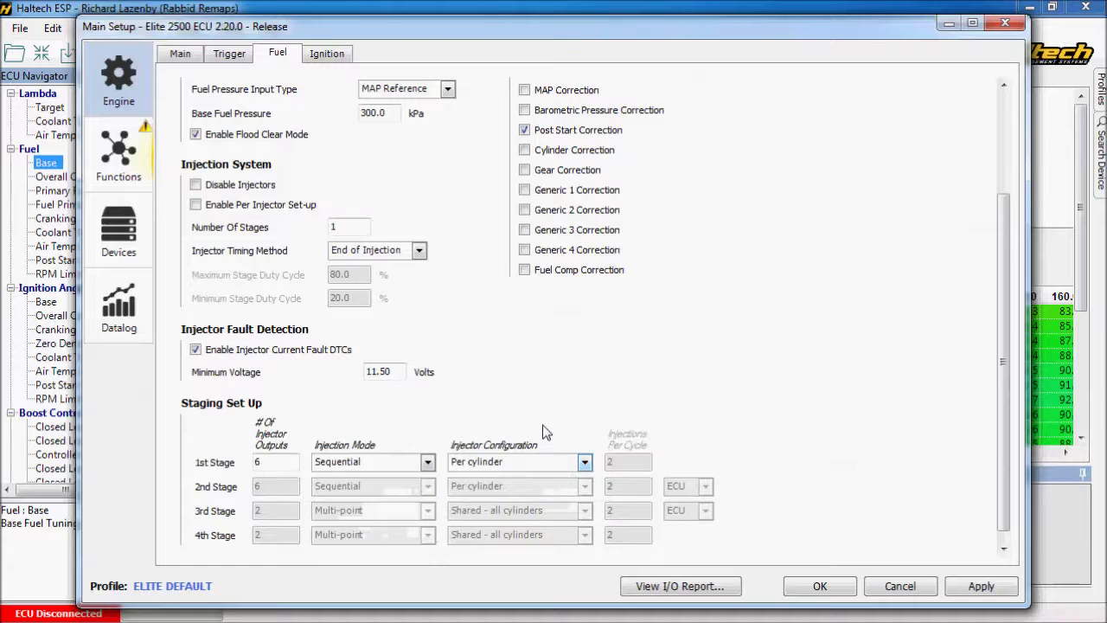
scroll(629, 428, "up", 3)
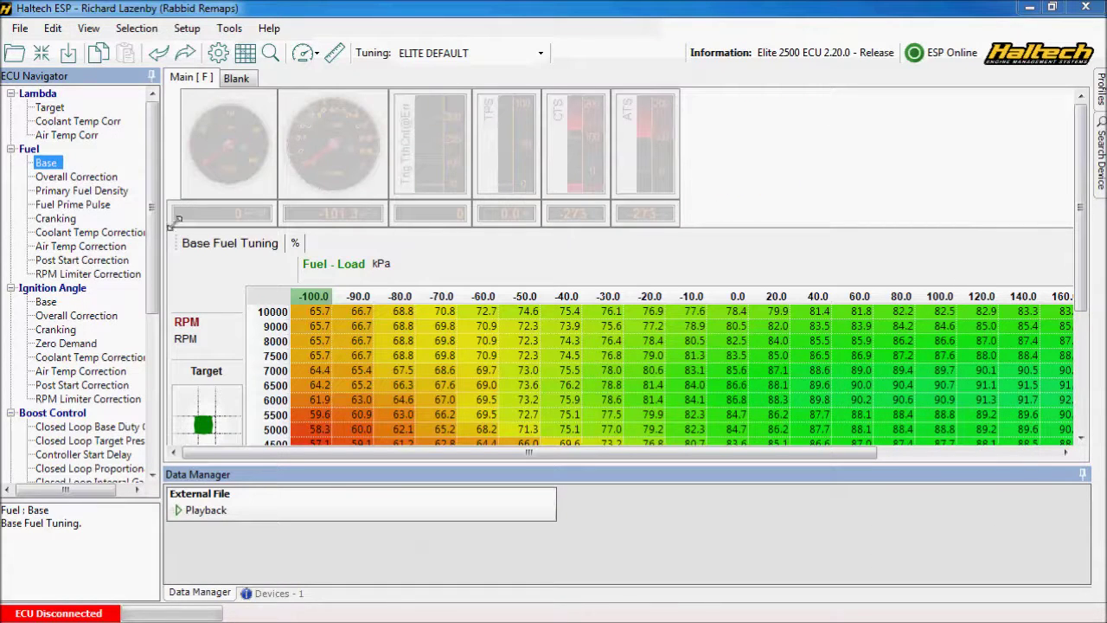
Set every cell of the fuel Air Temp Correction table to 0.0%
left_click(78, 247)
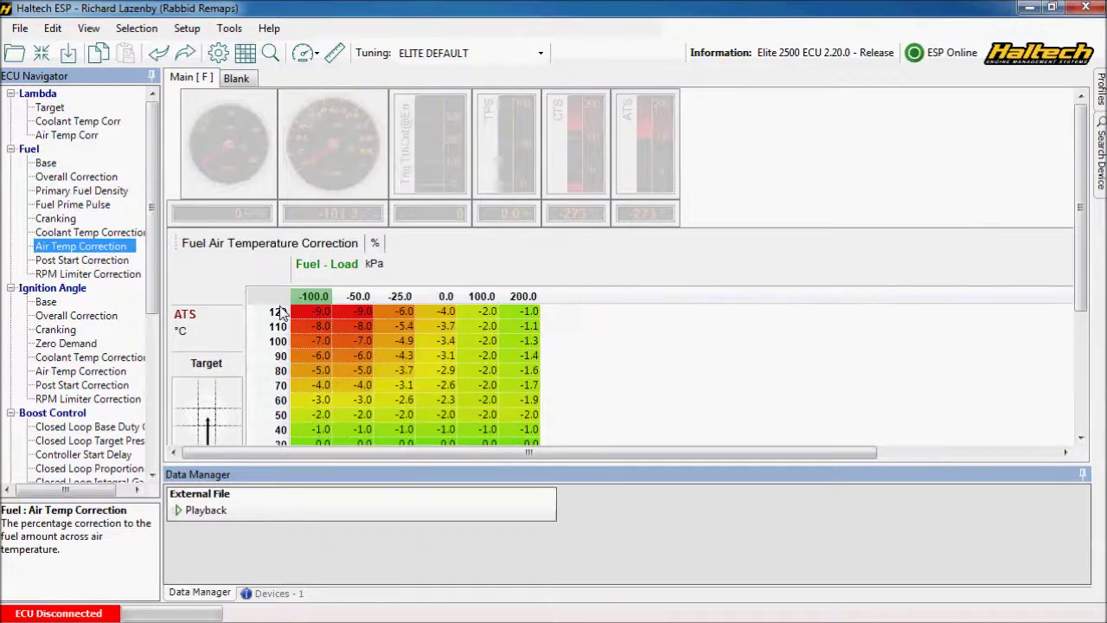
left_click_drag(312, 311, 332, 295)
left_click_drag(502, 326, 283, 117)
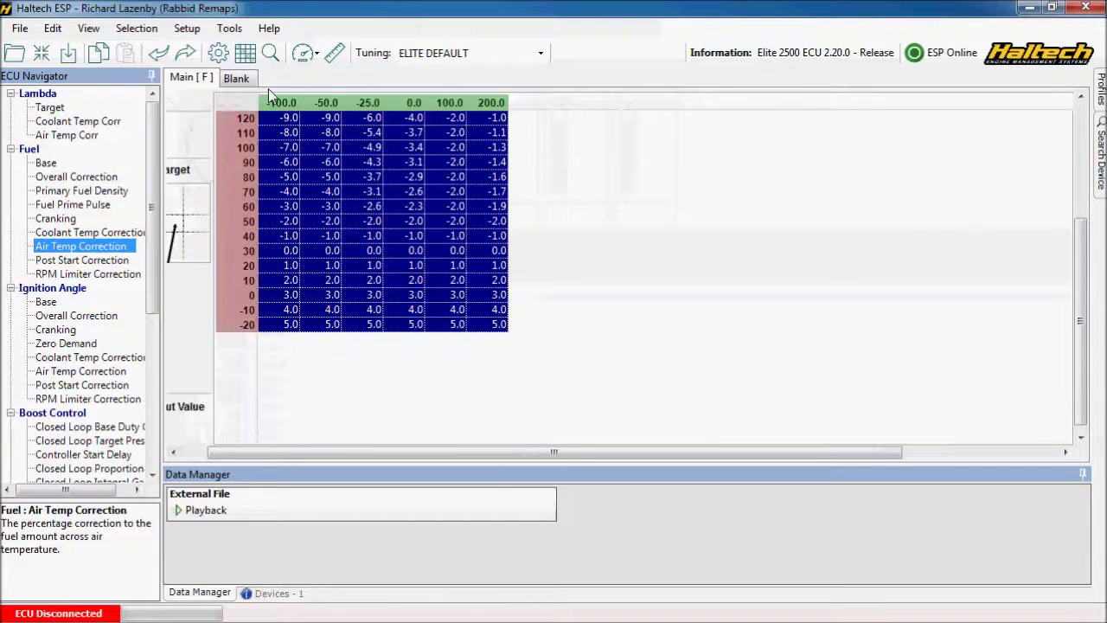
key("Return")
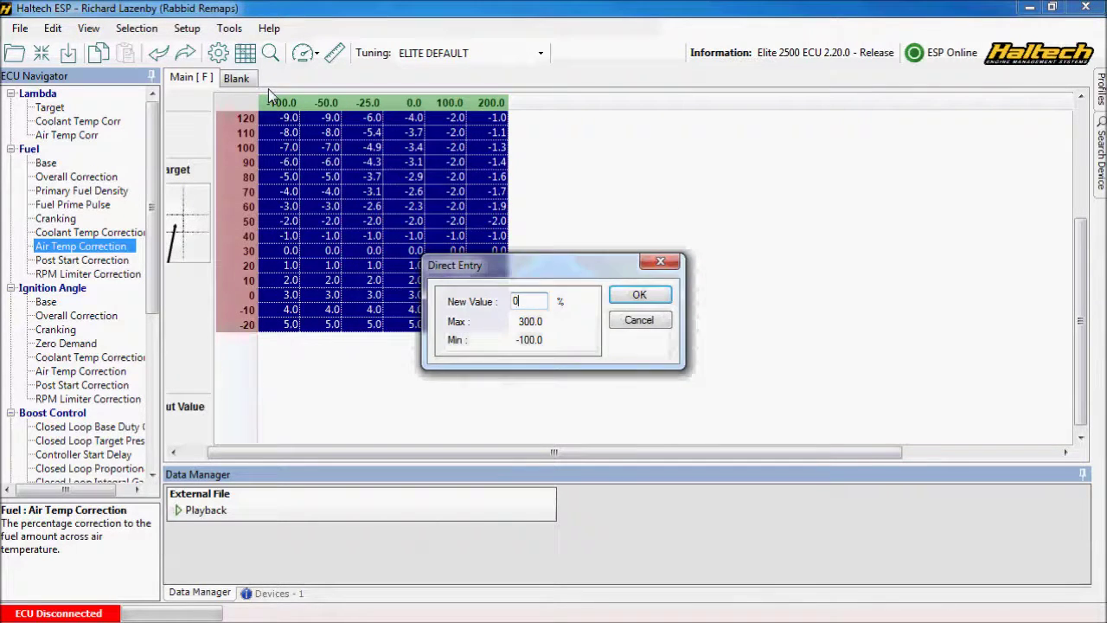
key("Return")
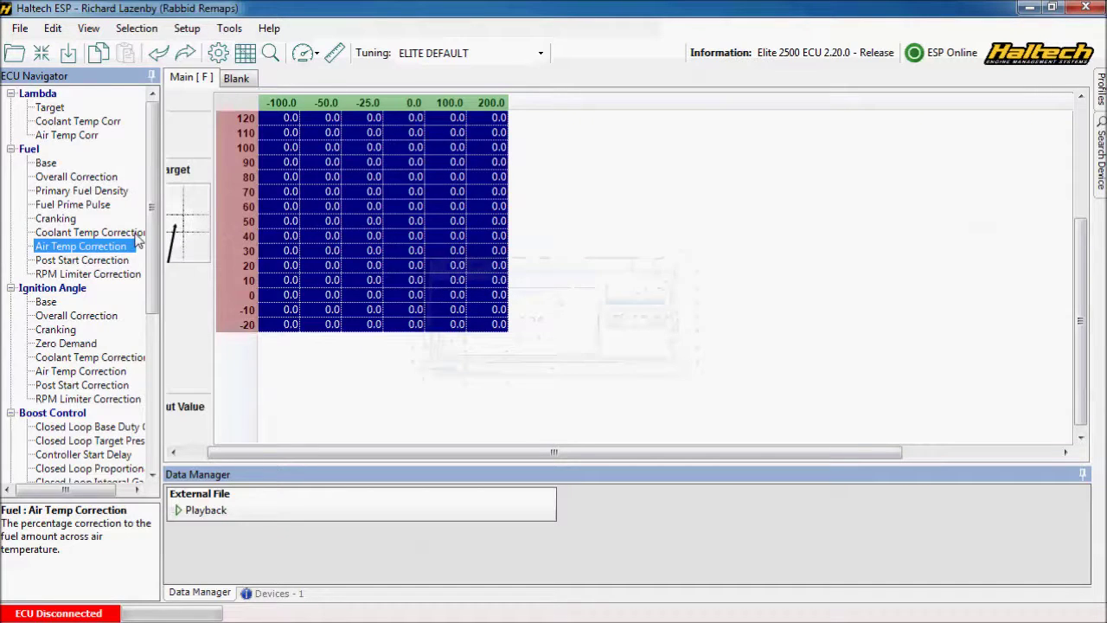
Expand the Injection System branch in the ECU Navigator
left_click_drag(154, 242, 154, 411)
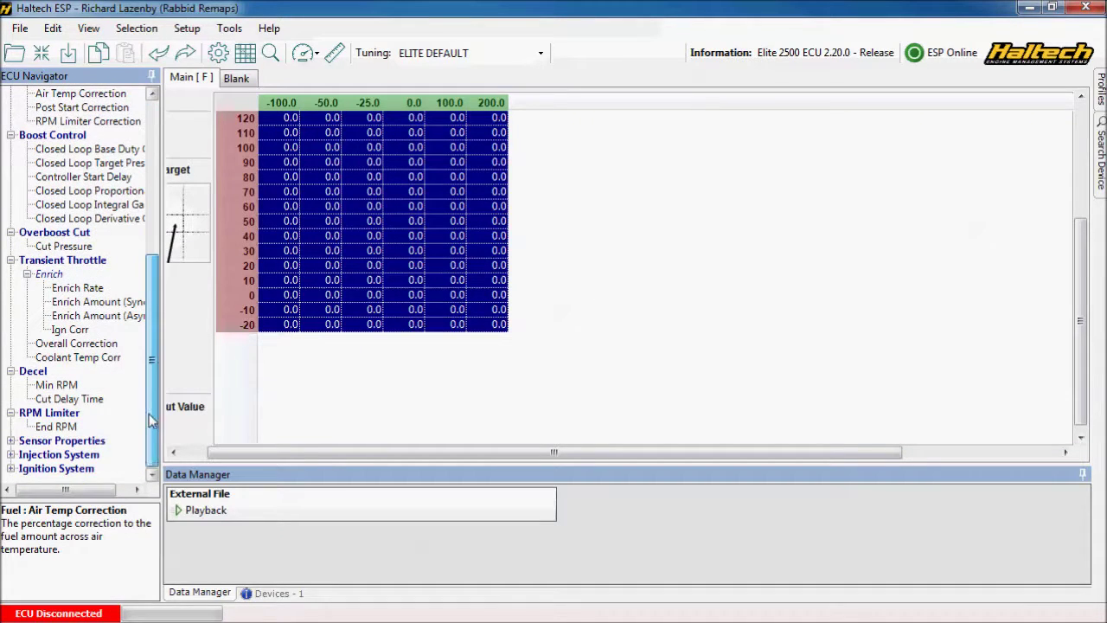
left_click(10, 454)
left_click_drag(158, 403, 28, 459)
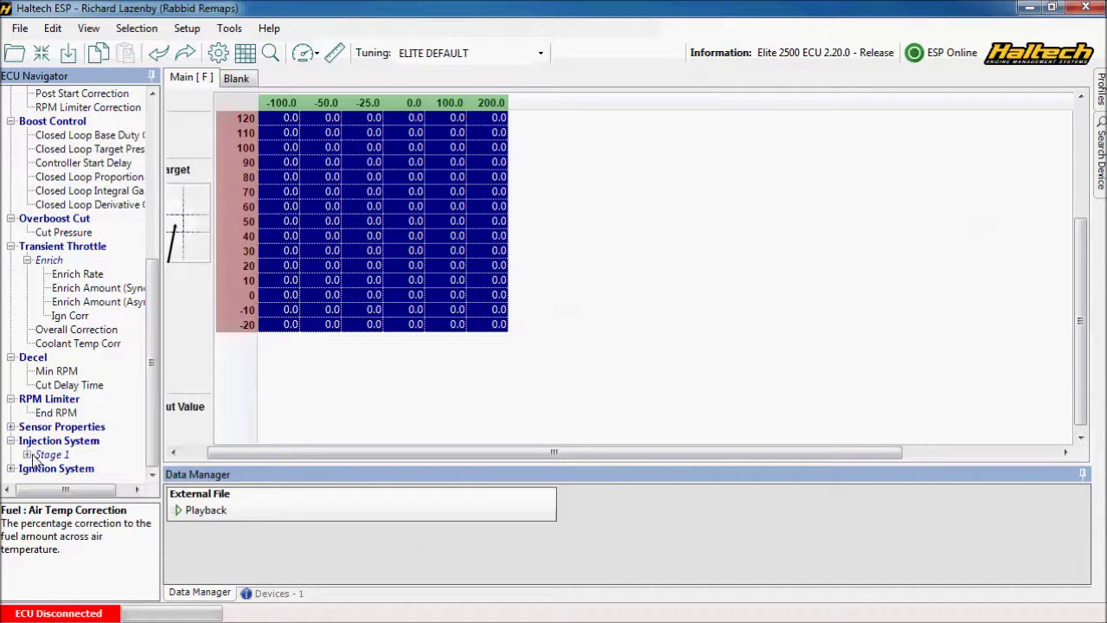
Open Stage 1 Current Settings and keep Setup at High (4000 mA peak, 1000 mA hold)
left_click(27, 455)
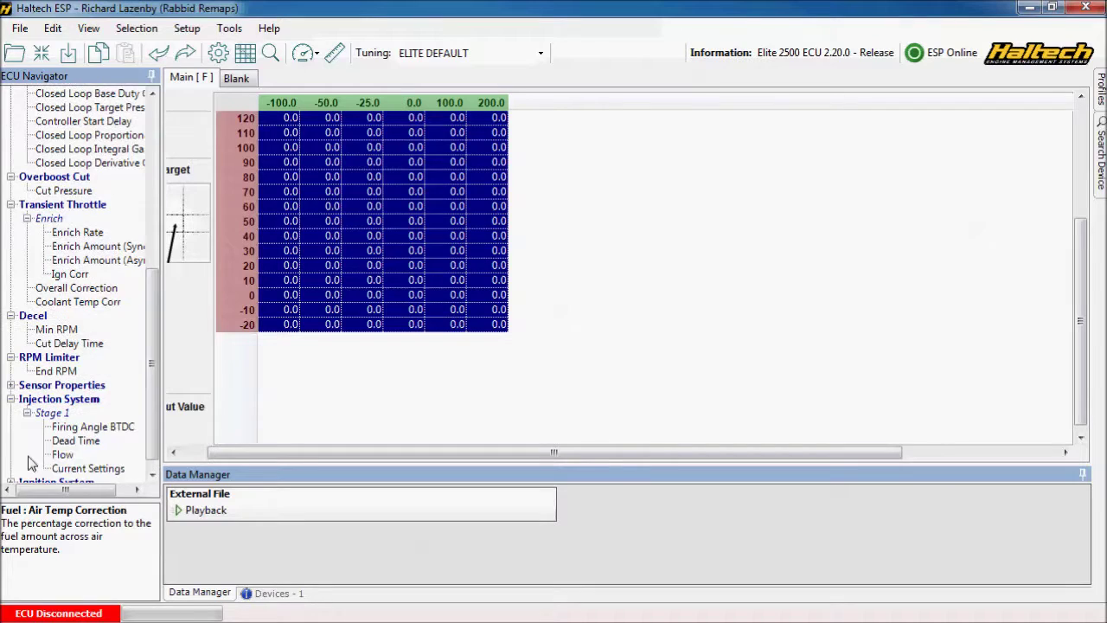
left_click_drag(159, 368, 162, 412)
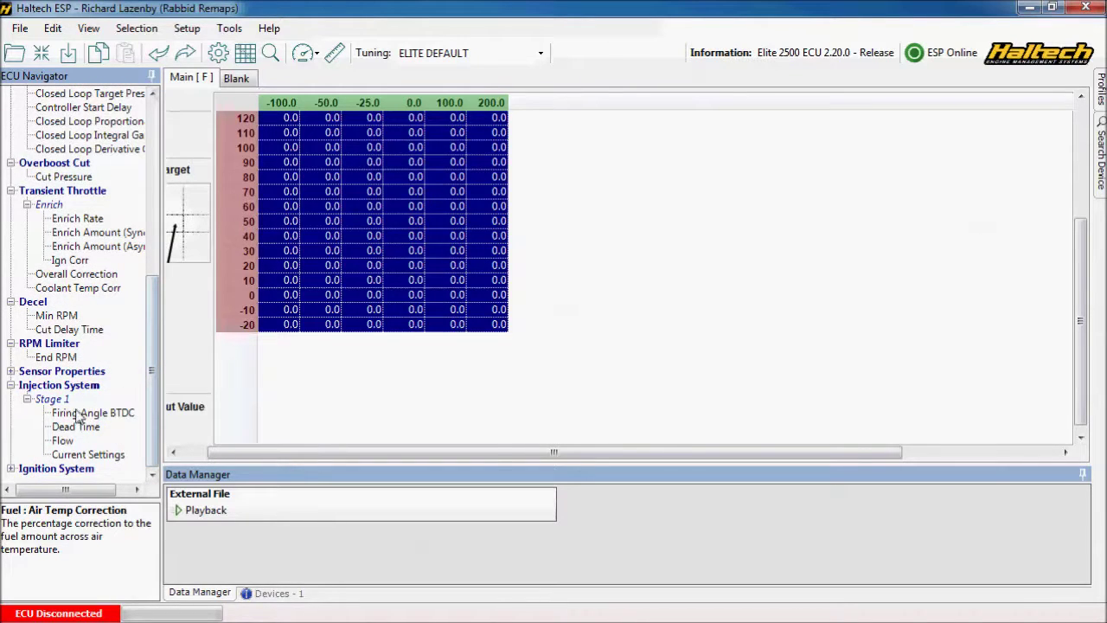
left_click(87, 454)
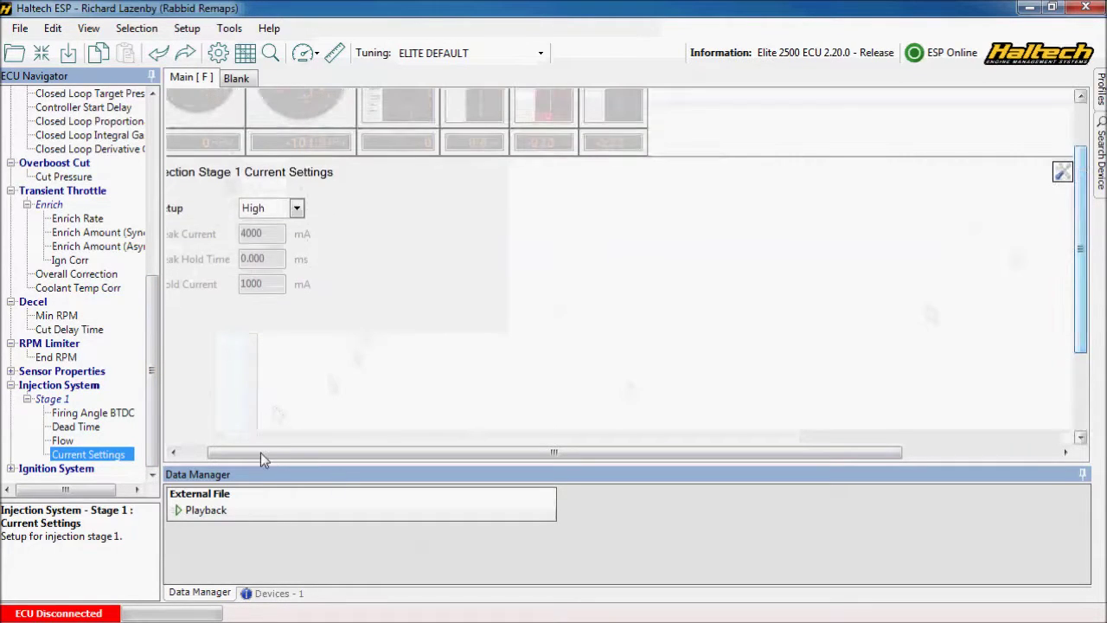
left_click_drag(261, 453, 234, 453)
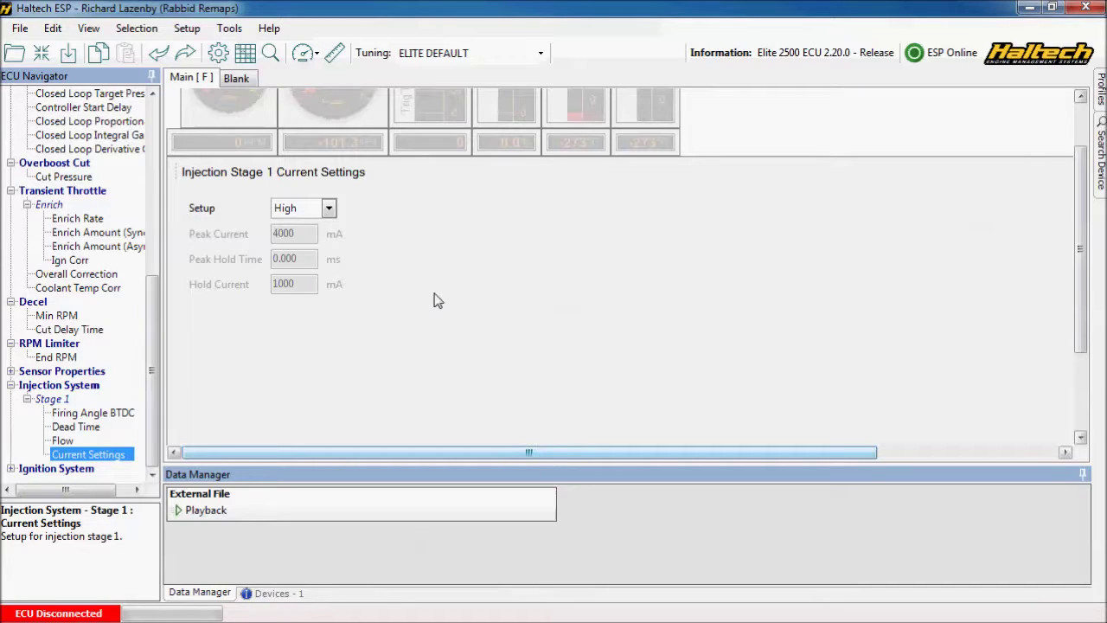
left_click(329, 208)
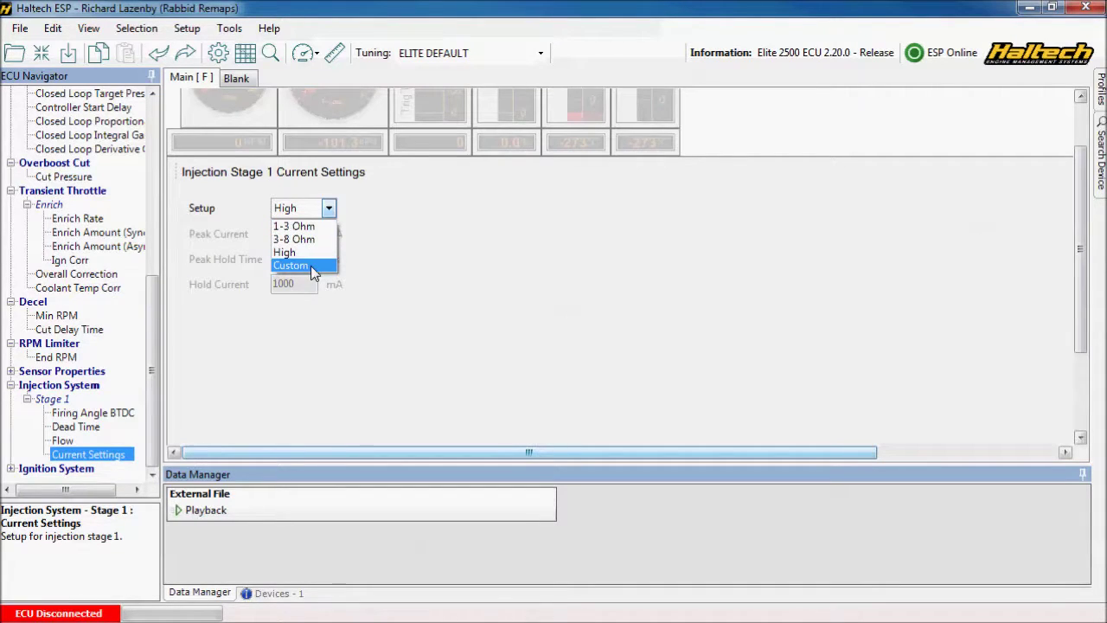
left_click(453, 271)
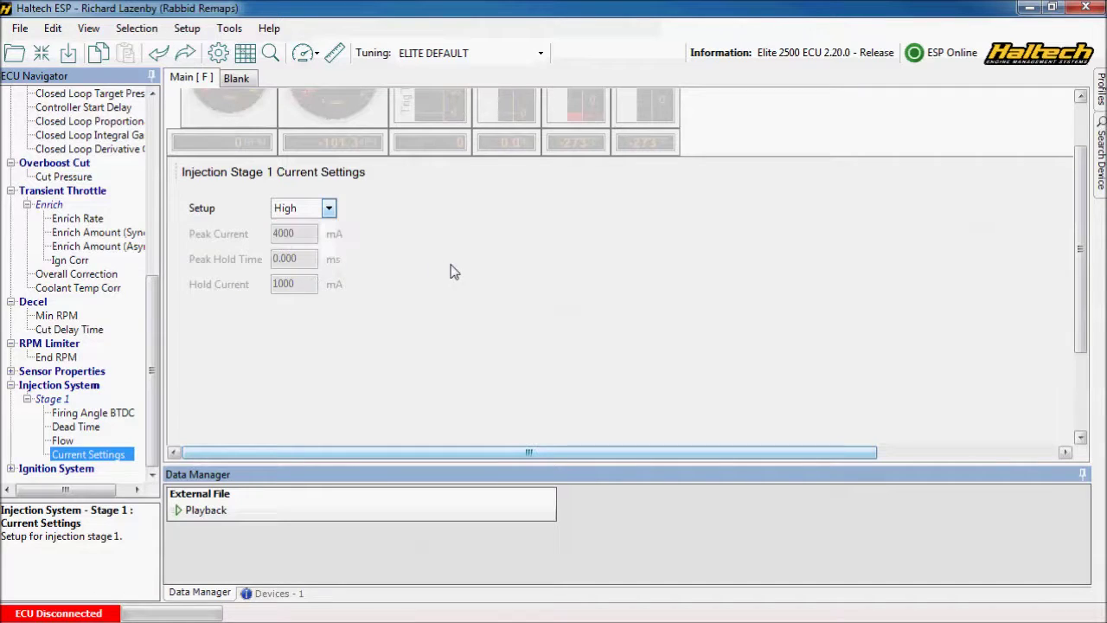
Review the Stage 1 Flow table showing 240 cc/min injector flow
left_click(63, 442)
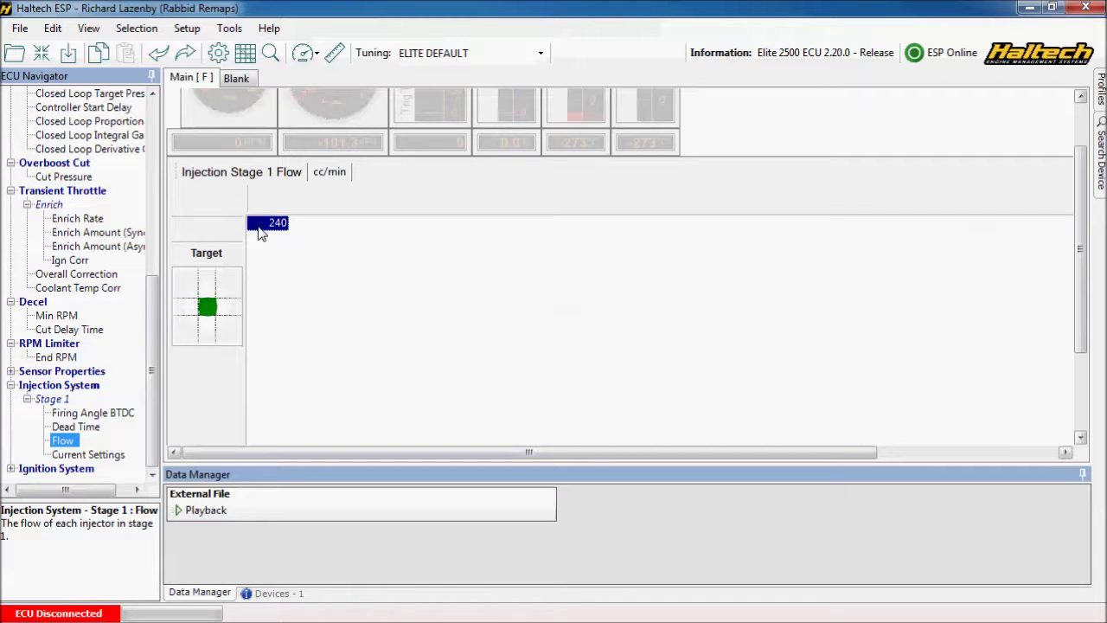
Open the Stage 1 Dead Time table (2.000 ms at 6 V to 0.600 ms at 16 V)
left_click(75, 426)
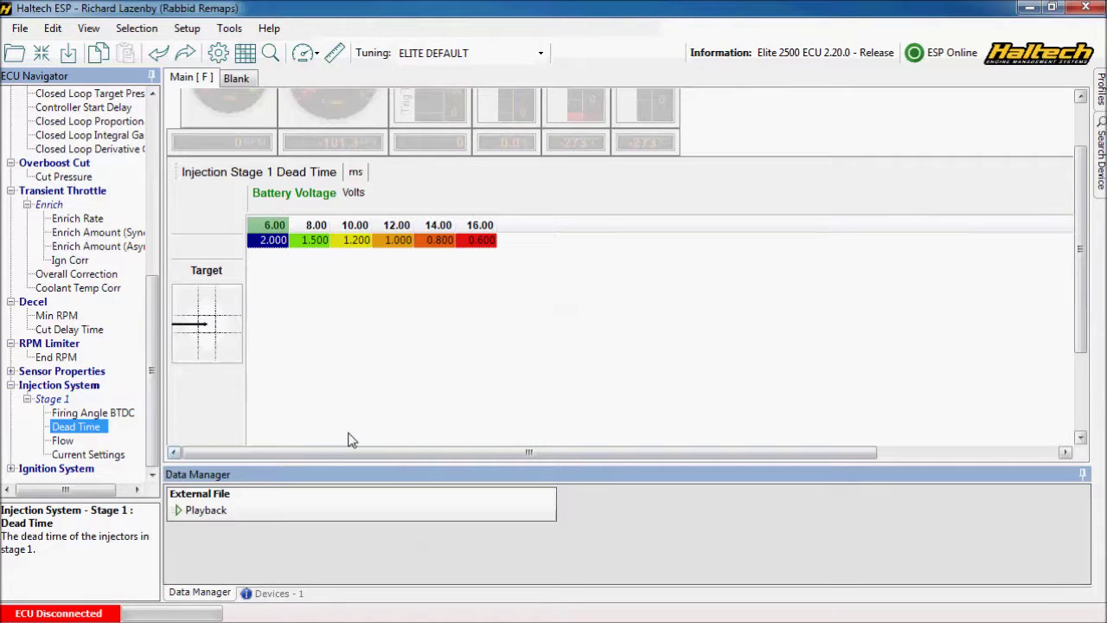
Open Axes Setup for the Dead Time table, showing Battery Voltage 6 to 16 V
left_click(246, 56)
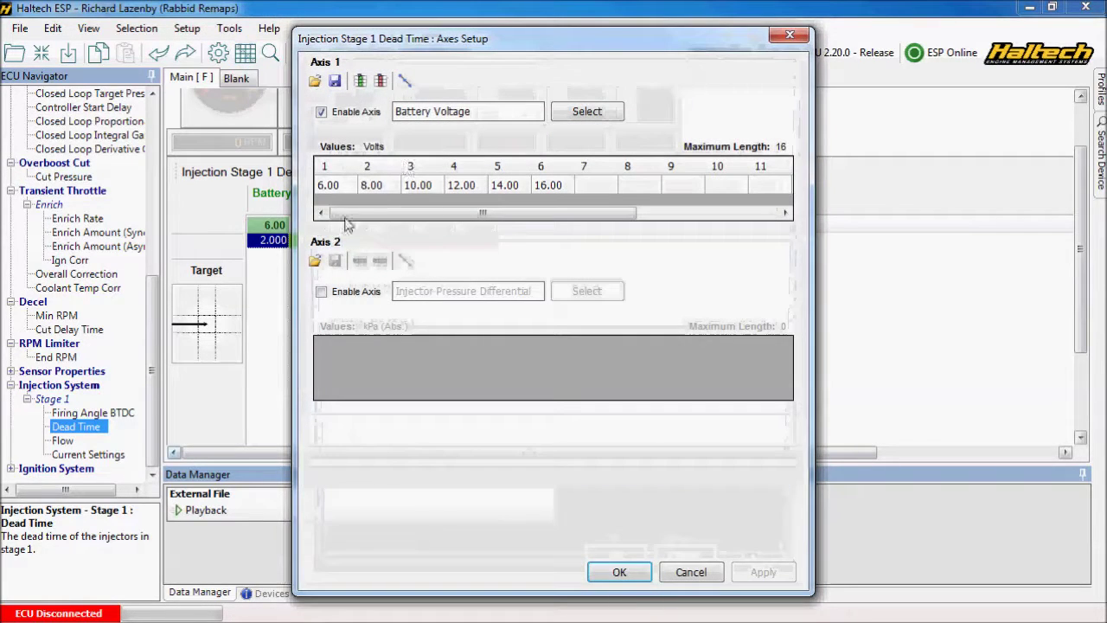
Preview the Injector Pressure Differential axis, cancel it, and view the Stage 1 Firing Angle table
left_click(346, 292)
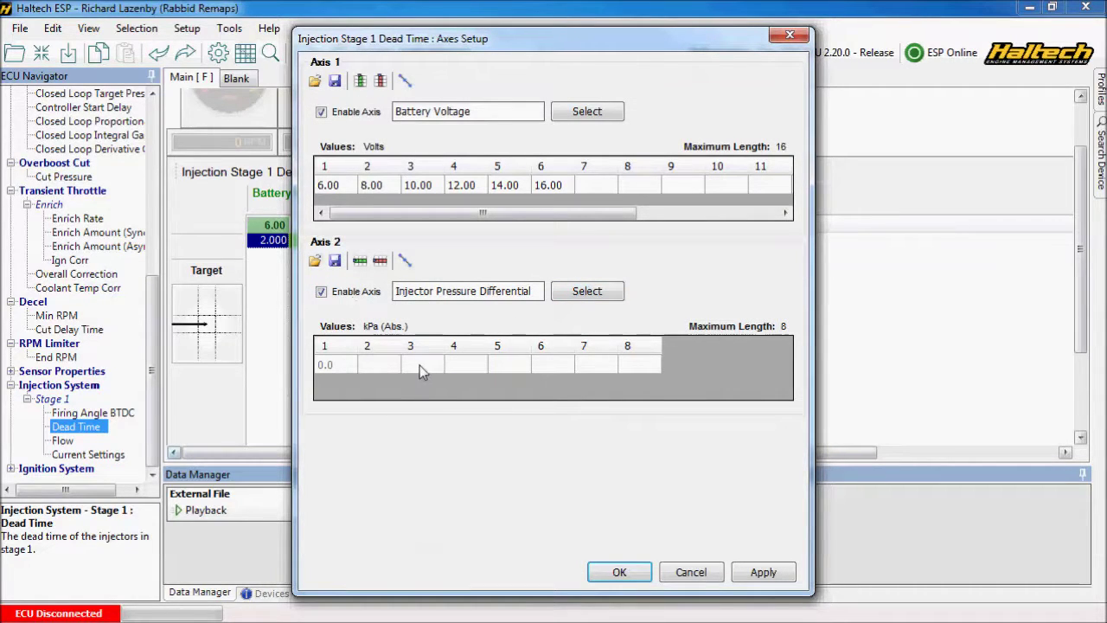
left_click(691, 572)
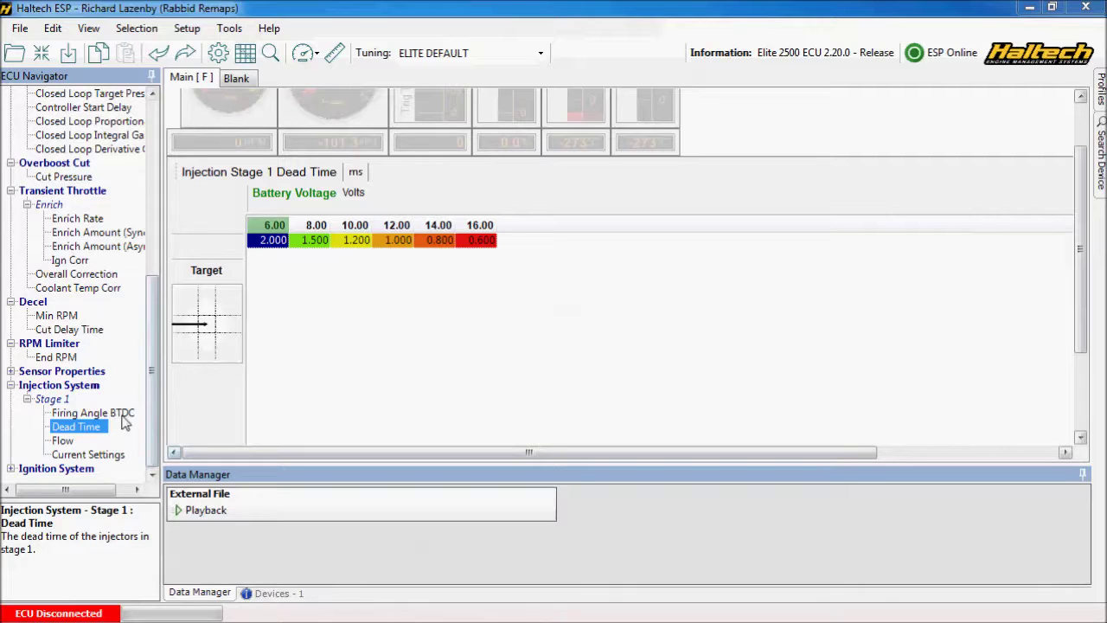
left_click(112, 414)
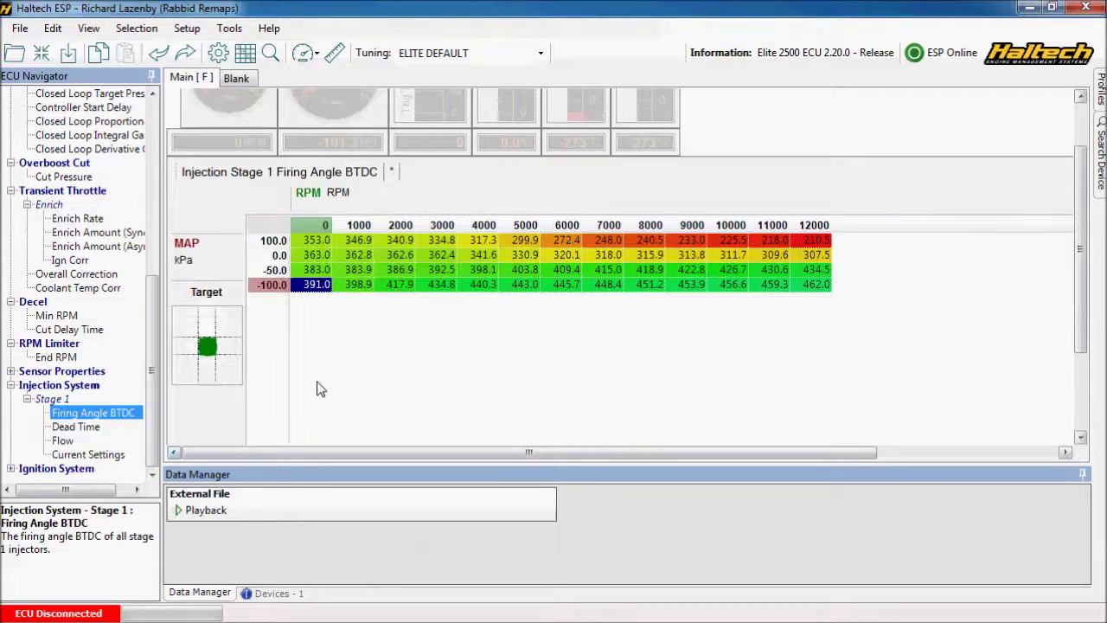